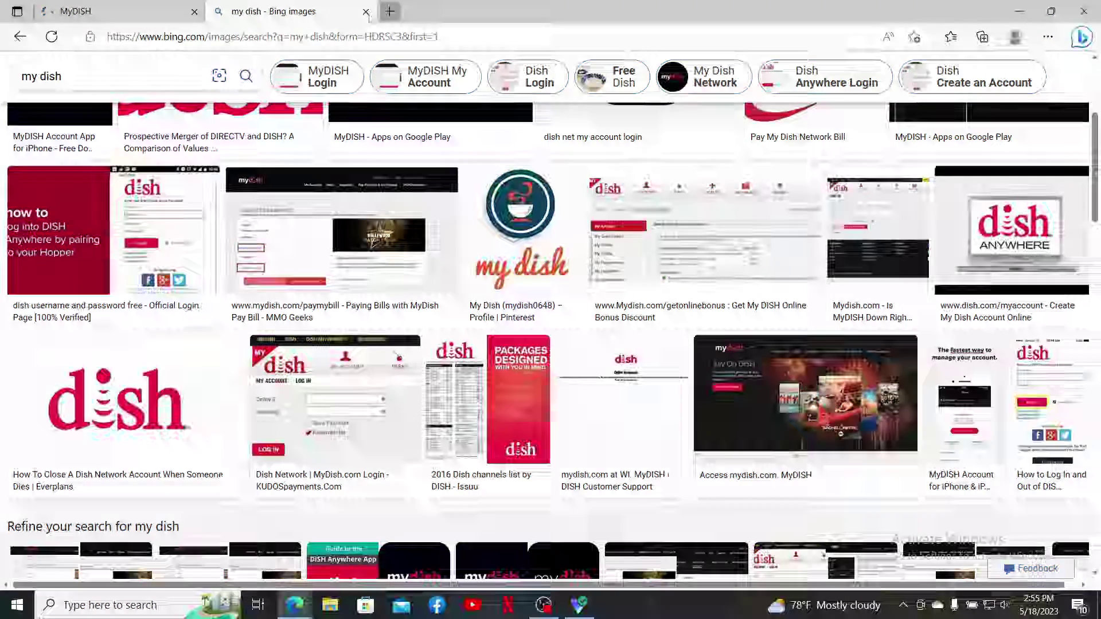
Step: Open a new Edge tab and load Mydish.com
{"action": "left_click", "coordinate": [389, 11]}
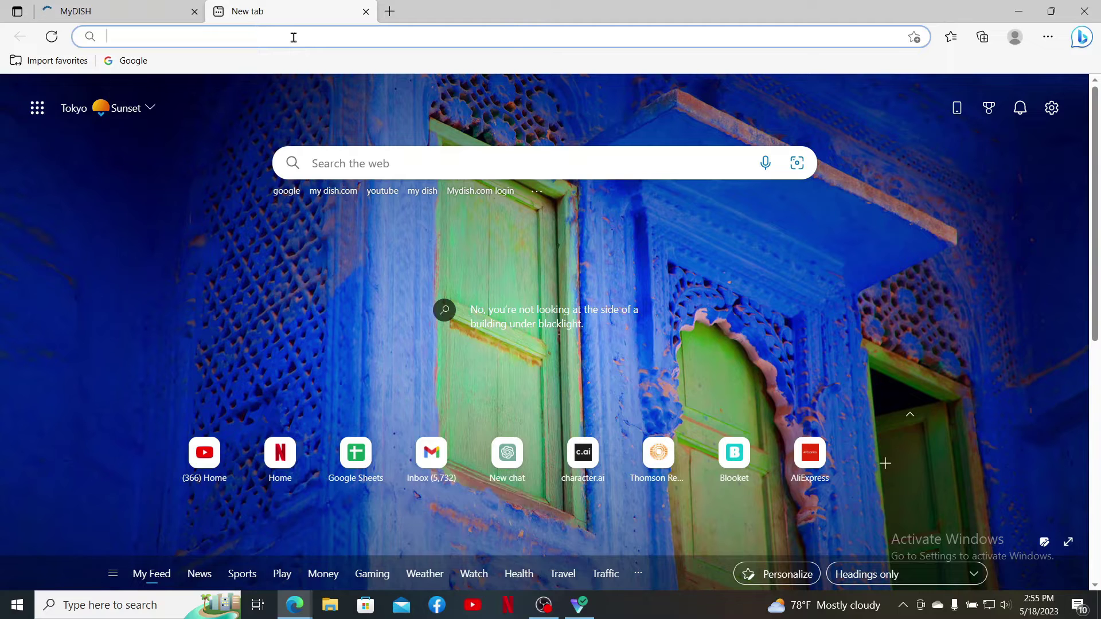
{"action": "type", "text": "Mydish.com"}
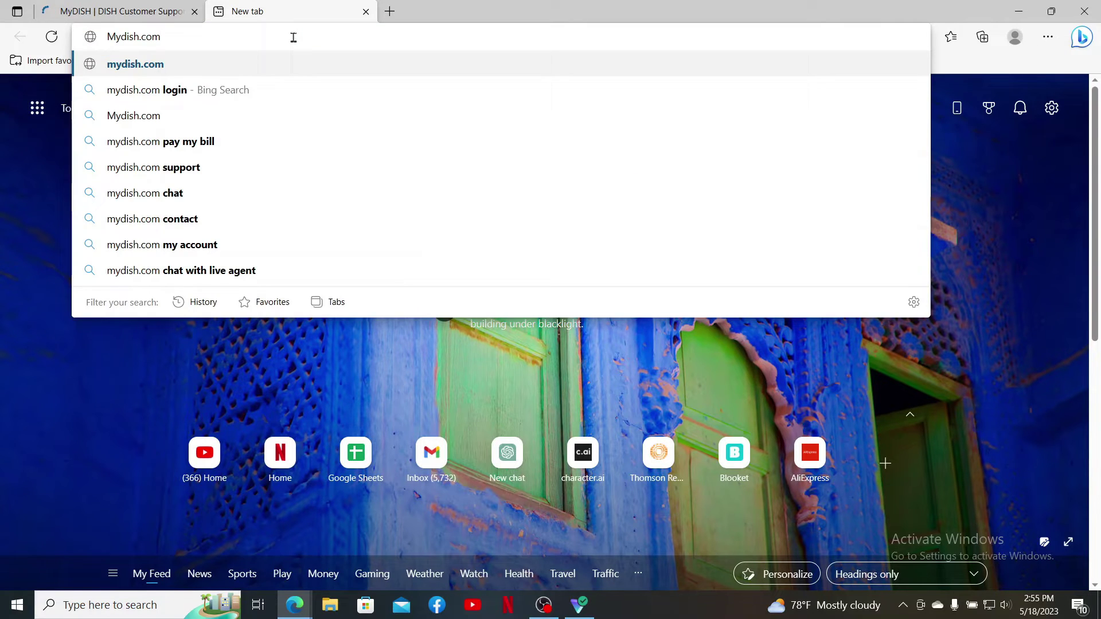
{"action": "key", "text": "Return"}
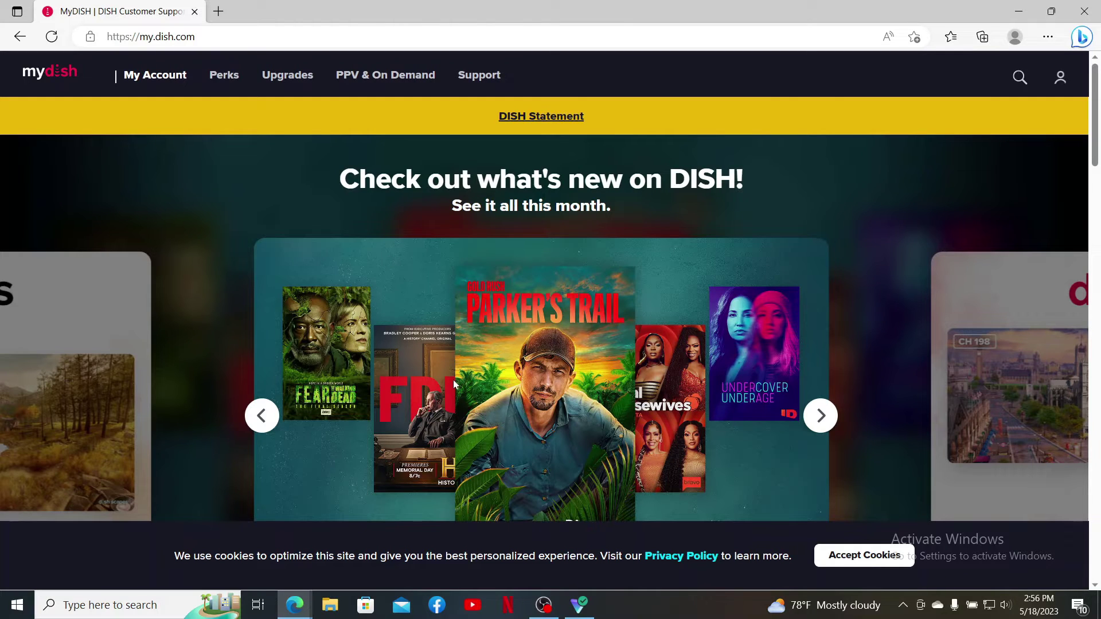
Step: Open the MyDISH Sign In panel from the account icon
{"action": "left_click", "coordinate": [1060, 77]}
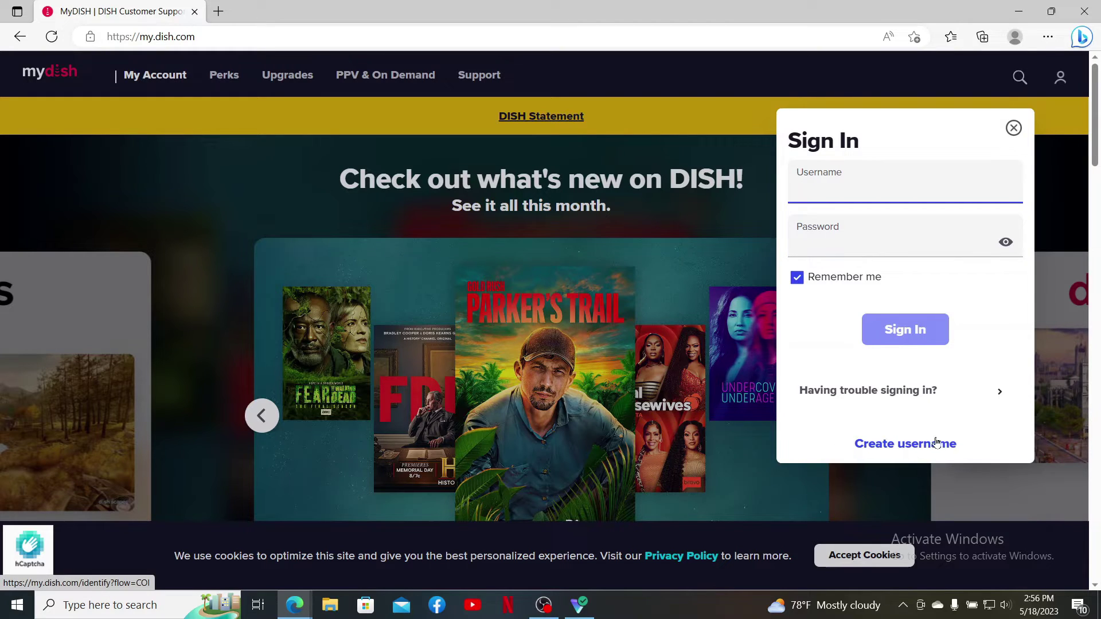
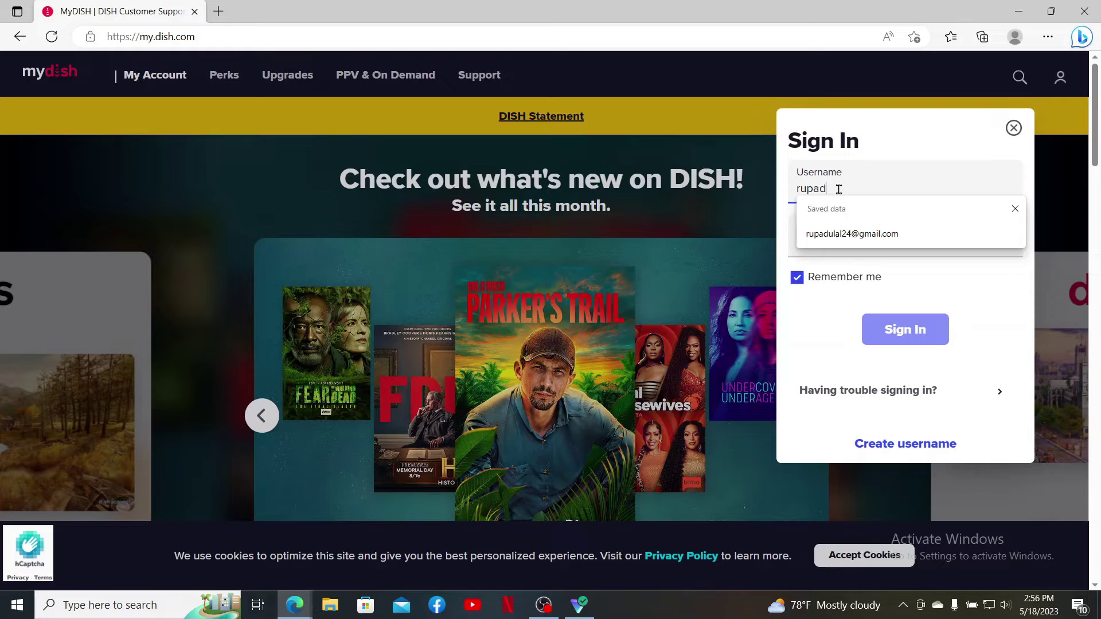
Step: Move from the entered username to the Password field to enter the password
{"action": "left_click", "coordinate": [893, 245]}
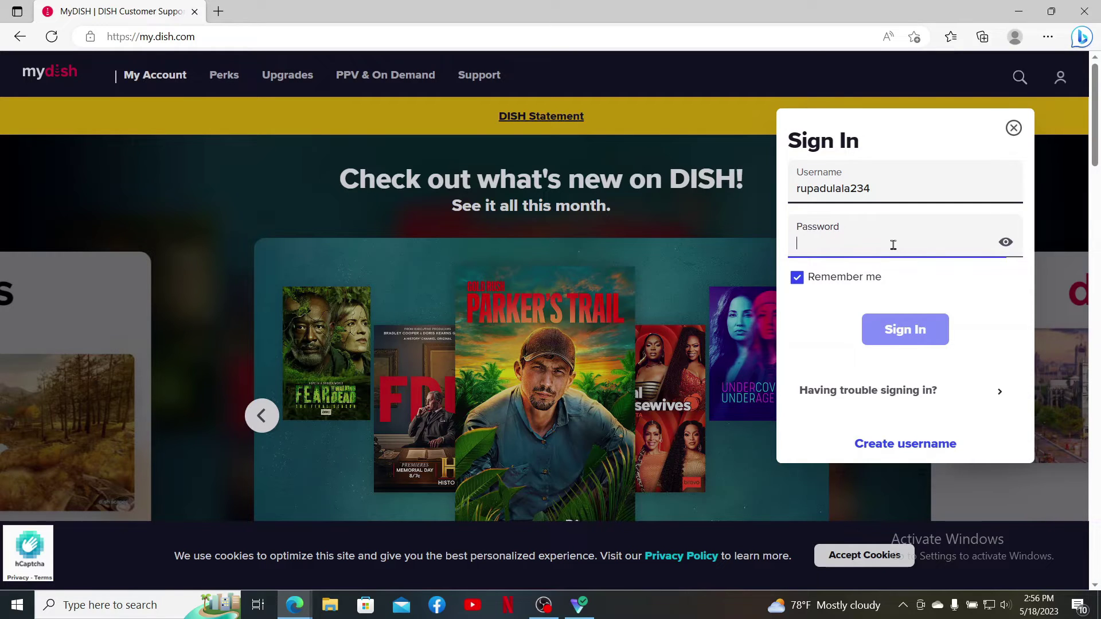
{"action": "type", "text": "••••••••••"}
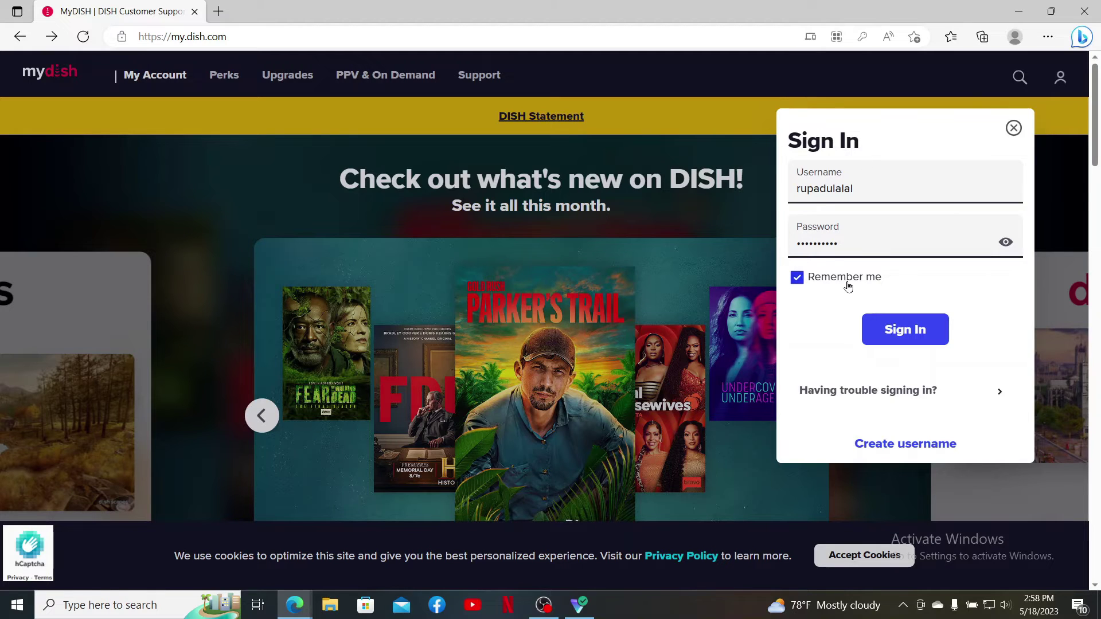
Step: Uncheck Remember me on the Sign In panel
{"action": "left_click", "coordinate": [798, 280]}
{"action": "left_click", "coordinate": [798, 280]}
{"action": "left_click", "coordinate": [796, 276]}
Step: Minimize the Edge window to show the Windows desktop
{"action": "left_click", "coordinate": [1018, 11]}
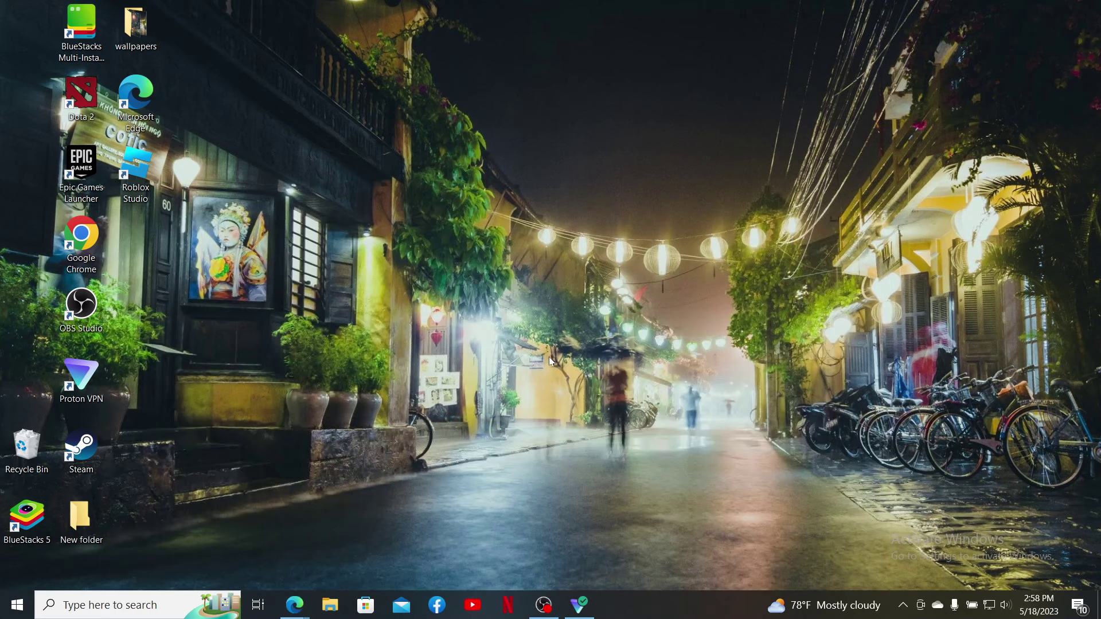